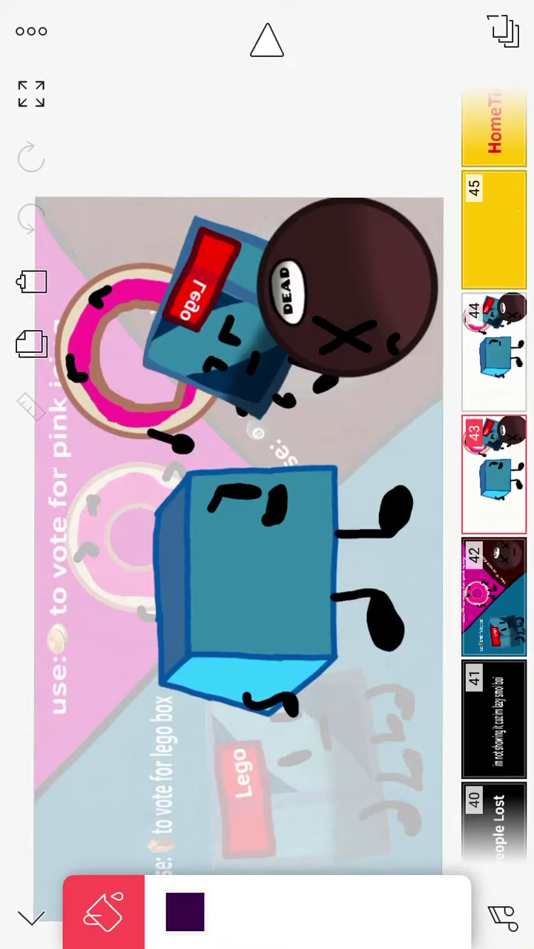
View the HomeTime! title frames 44 through 49, then land on frame 50
click(494, 349)
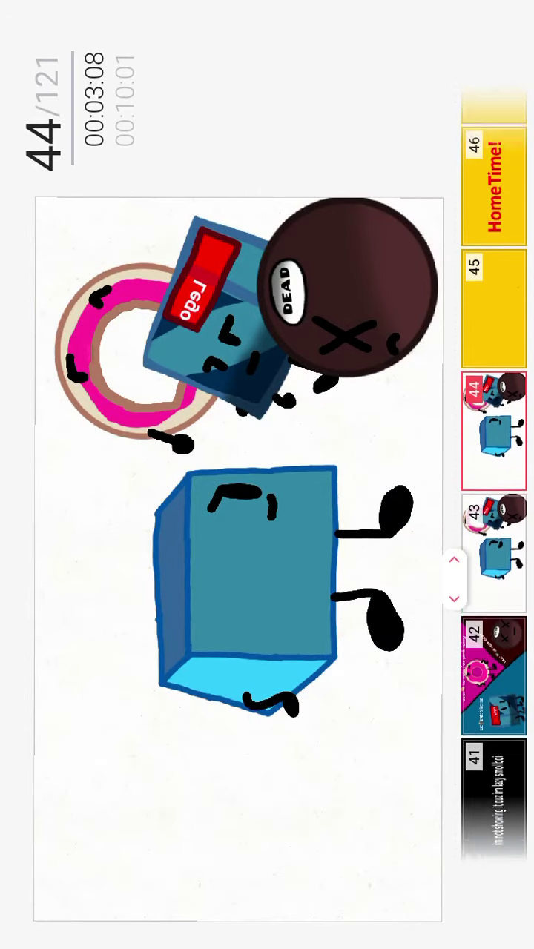
click(494, 384)
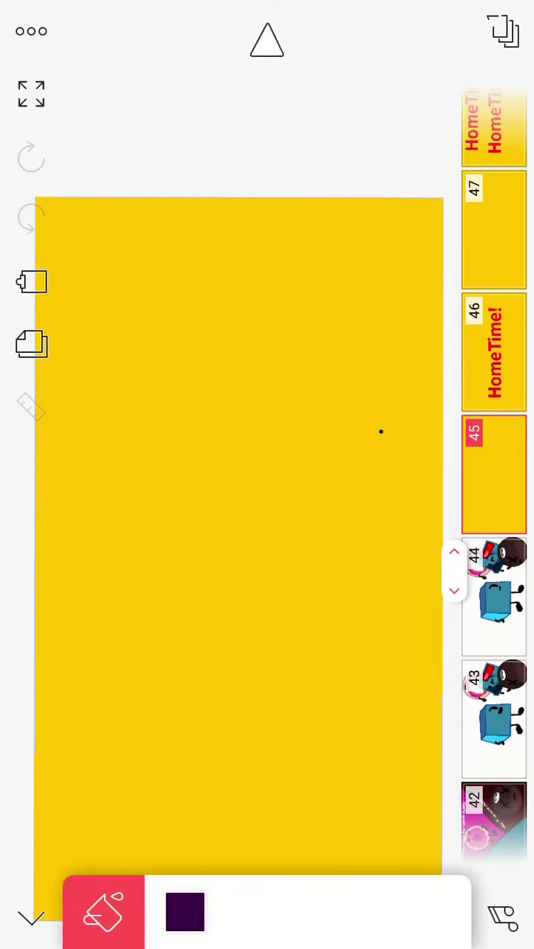
click(494, 352)
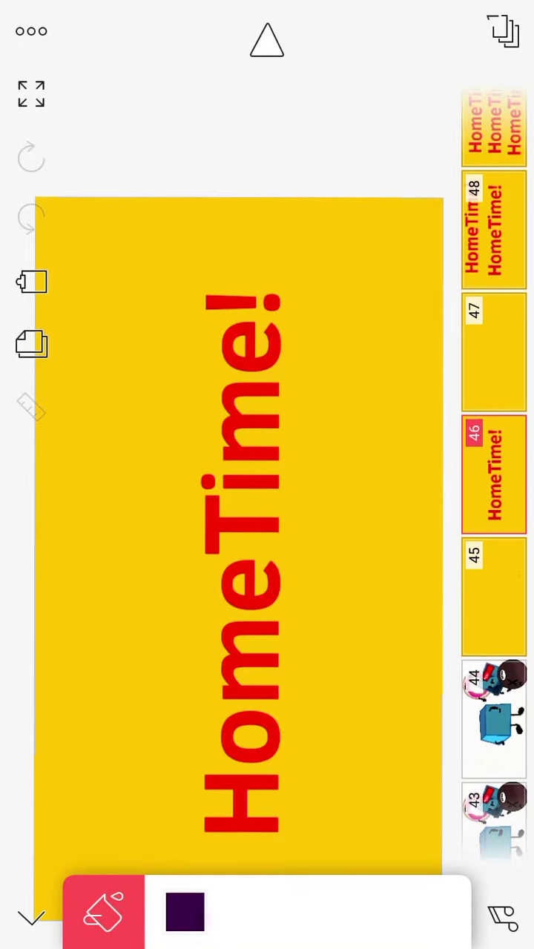
click(494, 353)
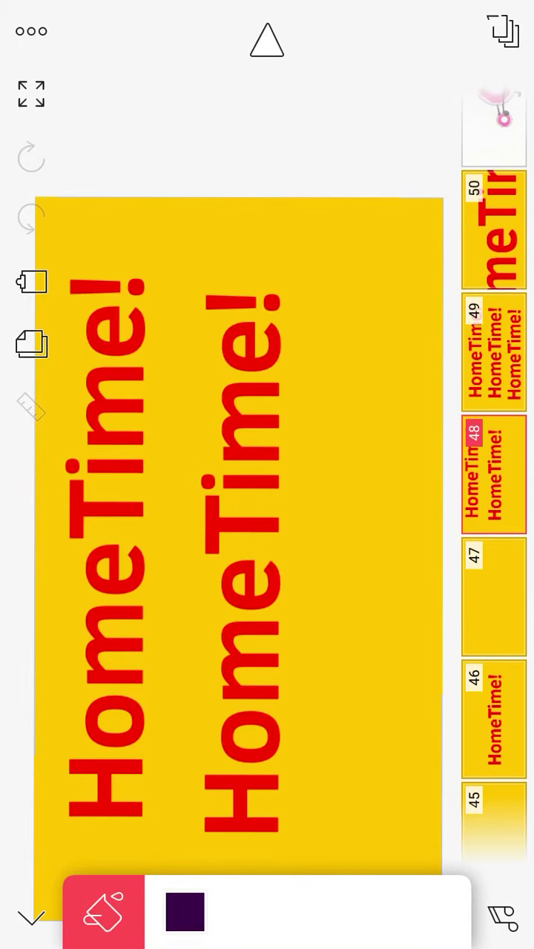
click(494, 352)
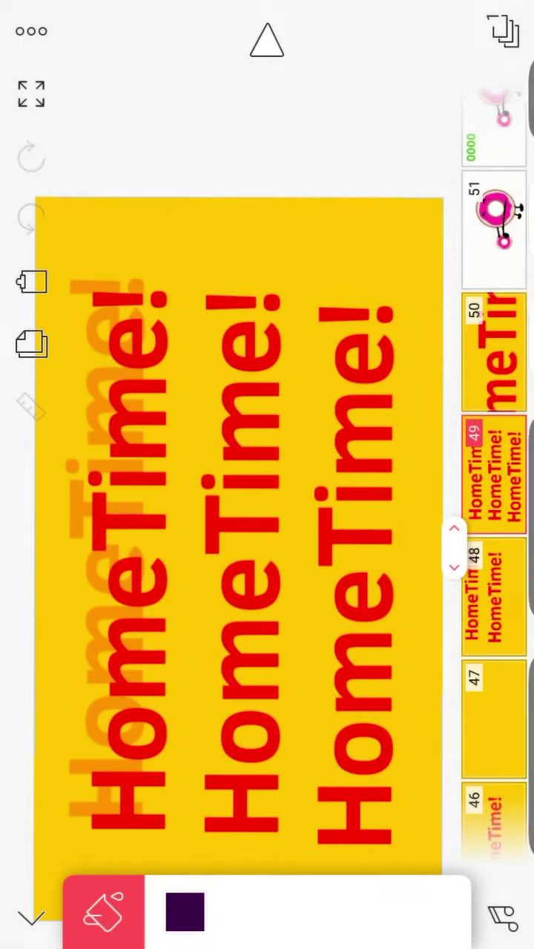
click(494, 719)
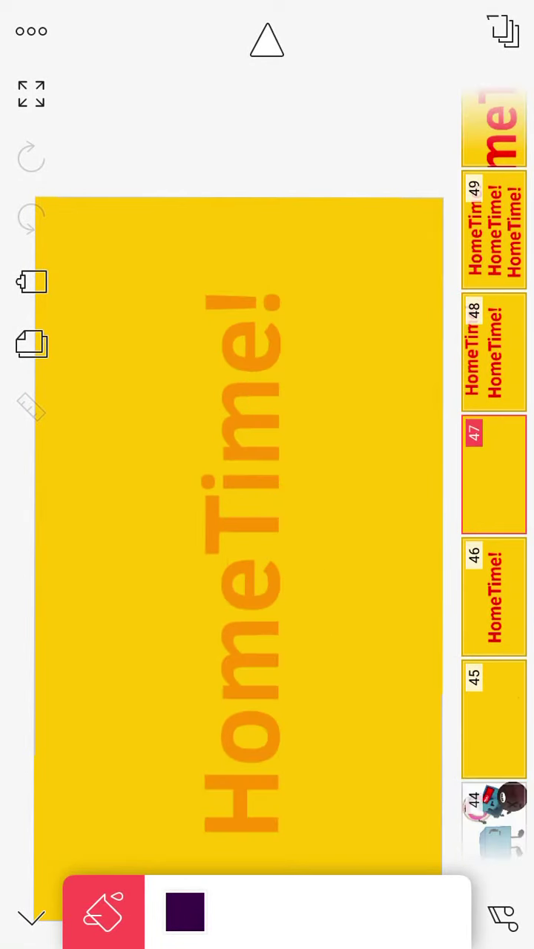
scroll(494, 445, down, 5)
click(494, 445)
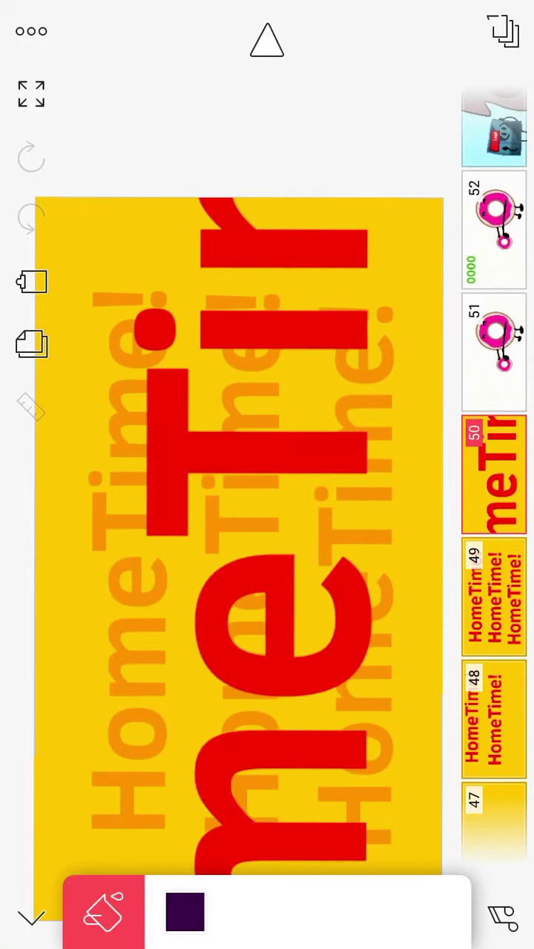
Turn onion skinning off, then move to frame 53 with the dead ball and frame 54
click(31, 31)
click(234, 57)
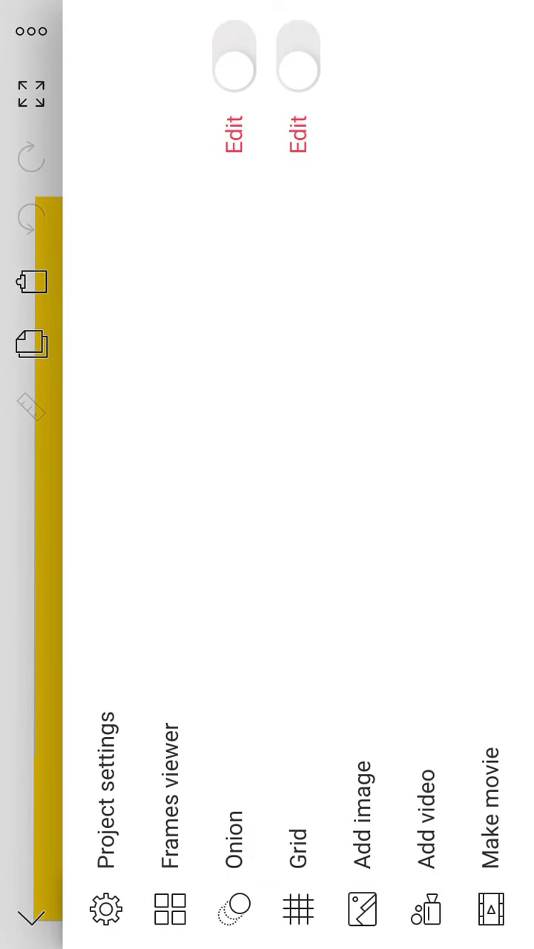
click(371, 445)
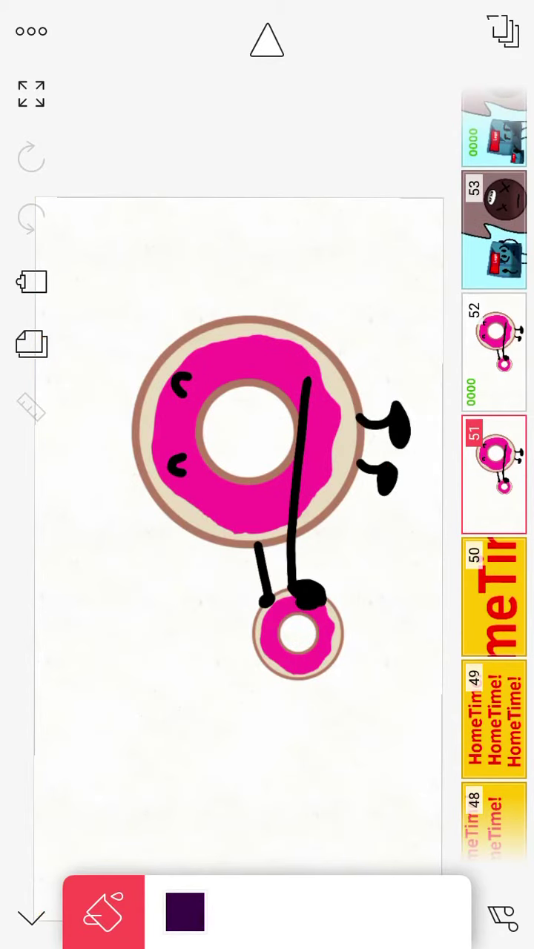
scroll(494, 445, up, 4)
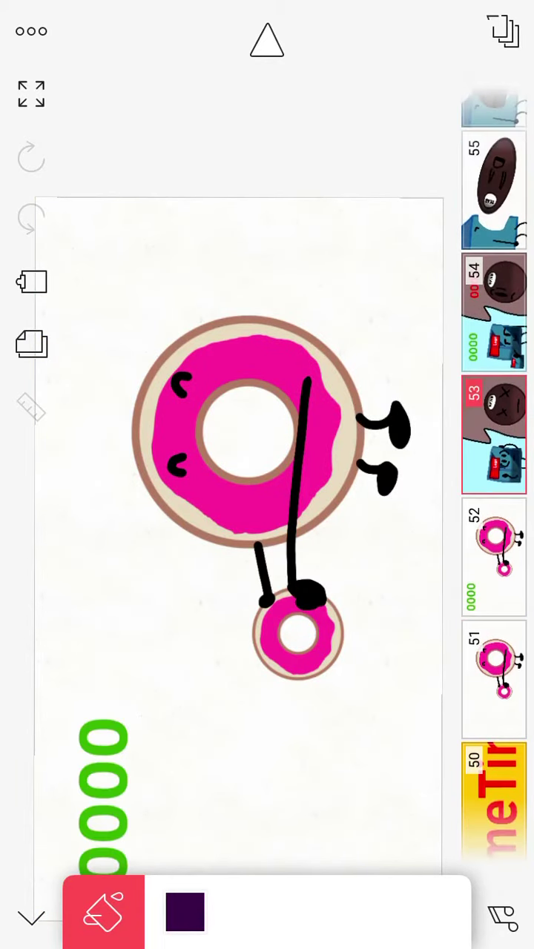
click(494, 475)
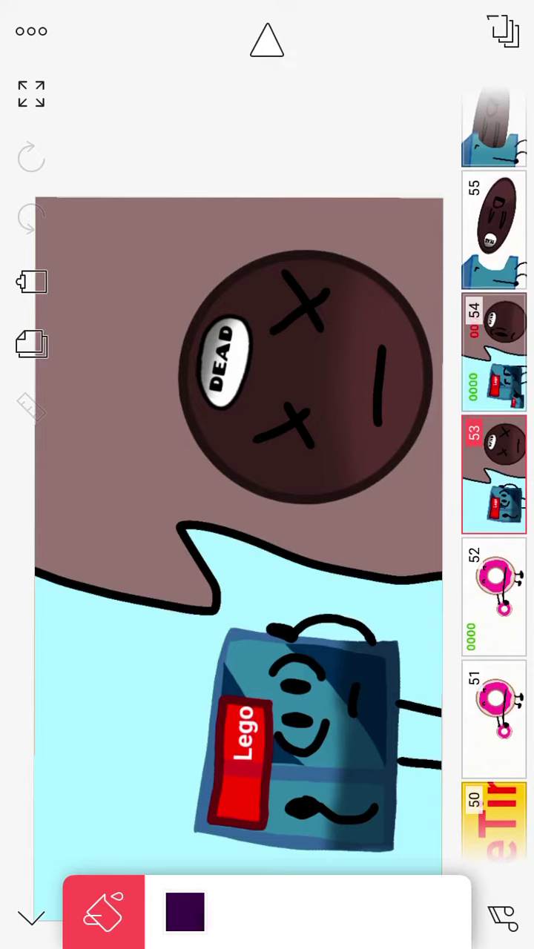
click(494, 353)
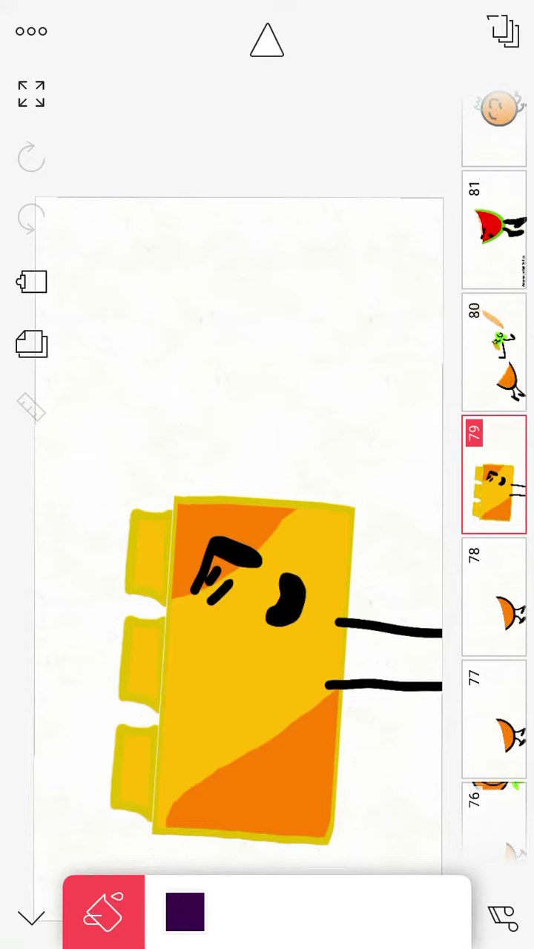
Play briefly from frame 80, dismiss the frame actions popup unchanged, and select frame 82
click(494, 353)
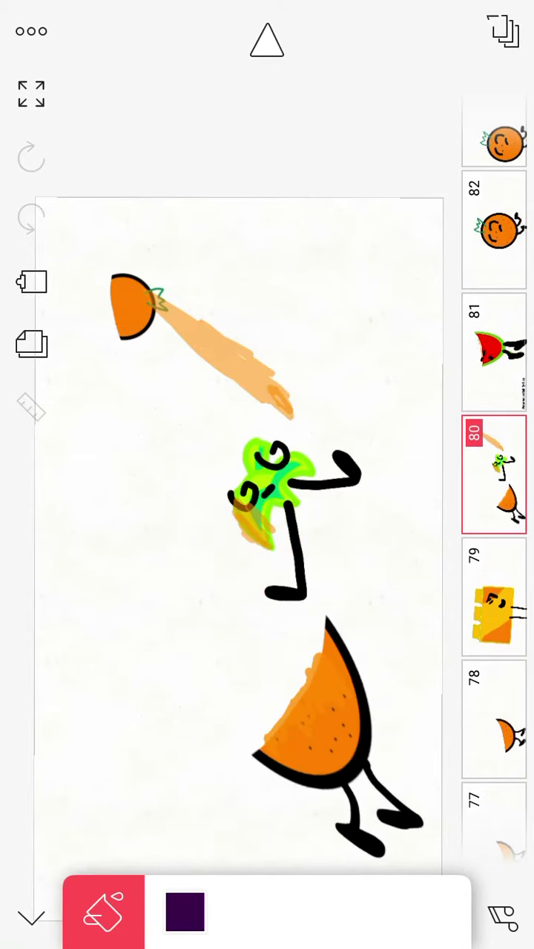
click(267, 41)
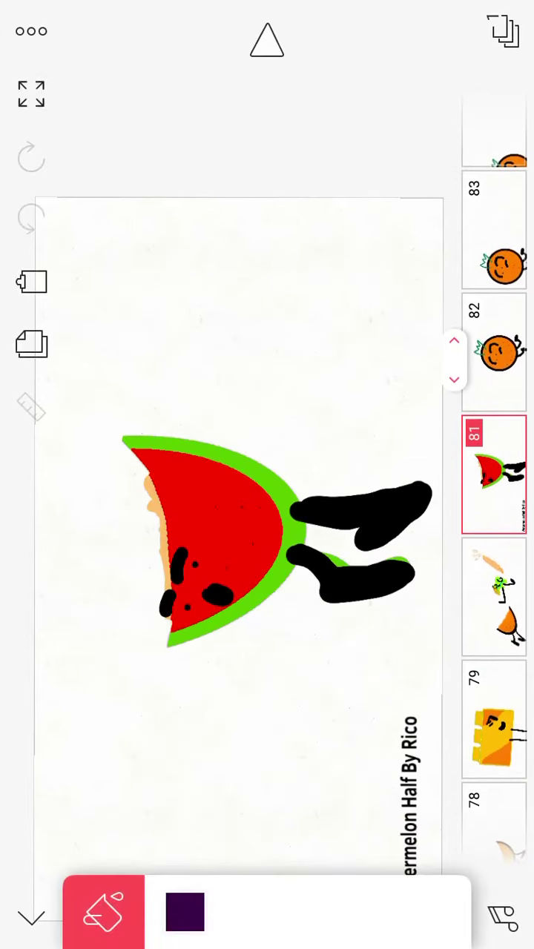
click(454, 361)
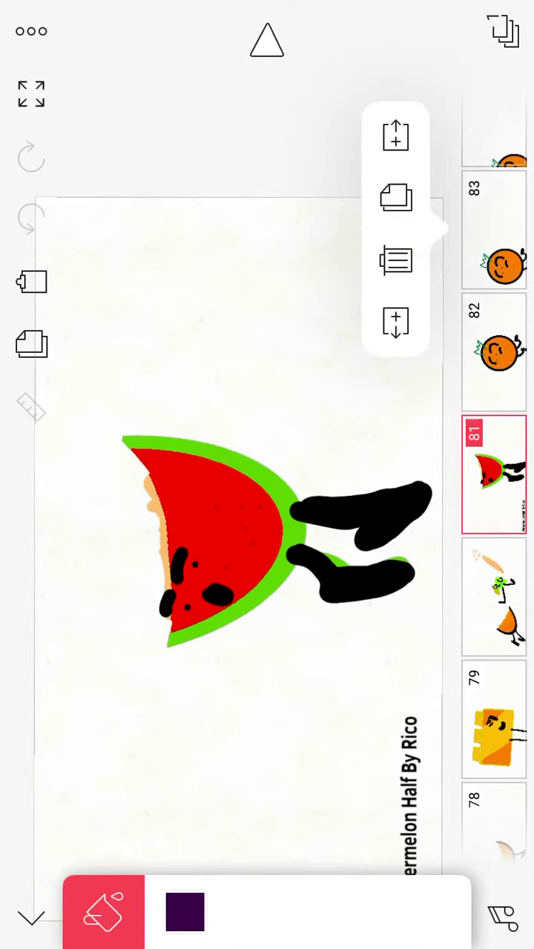
click(222, 334)
click(494, 352)
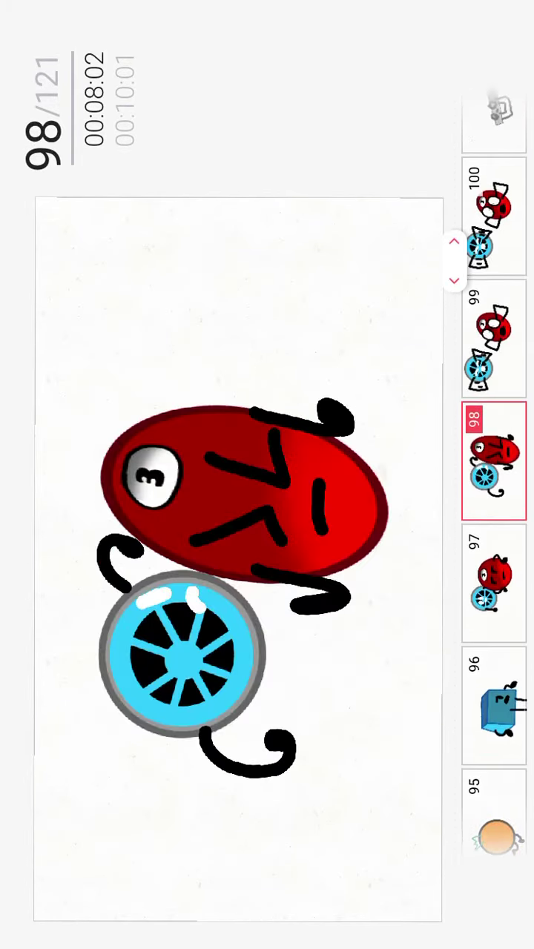
Stop playback on frame 96
click(498, 710)
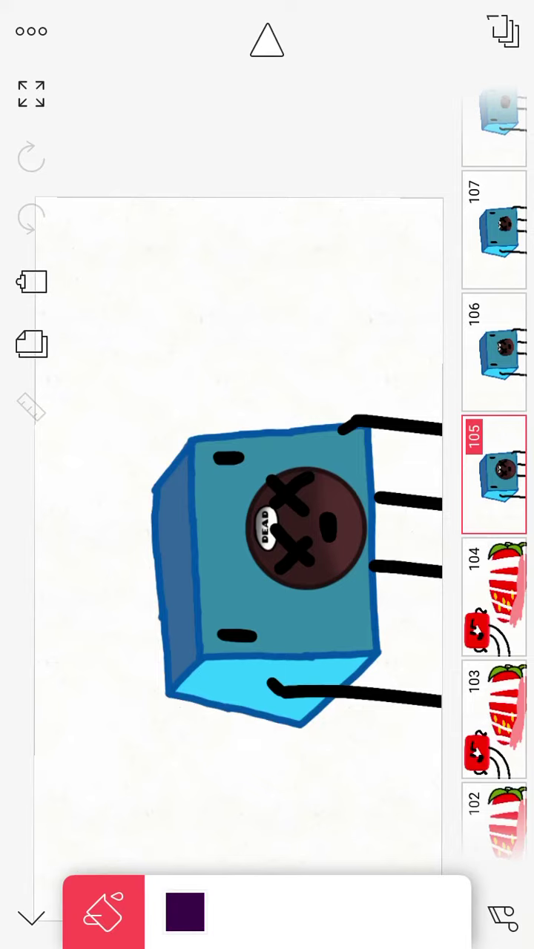
Play from frame 105, then show voting frame 116 and shift the canvas upward
click(267, 41)
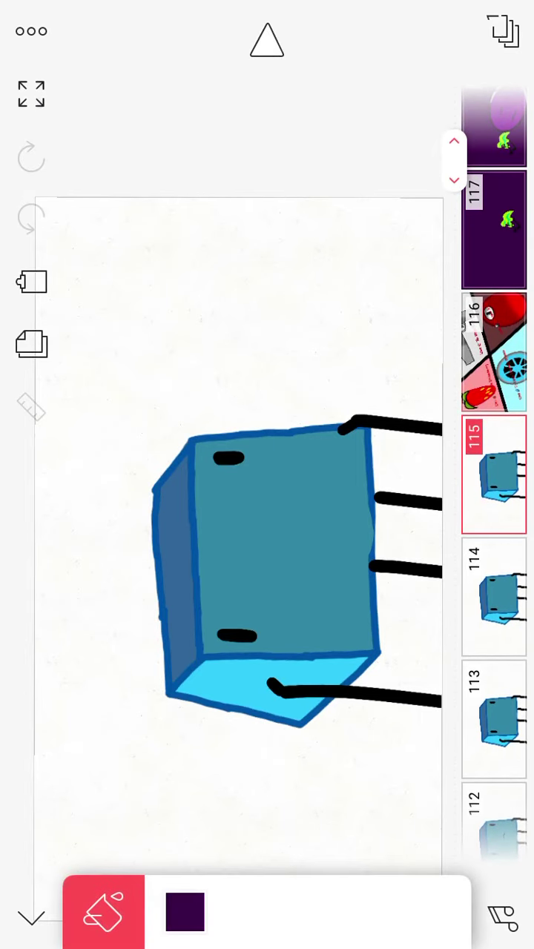
click(494, 353)
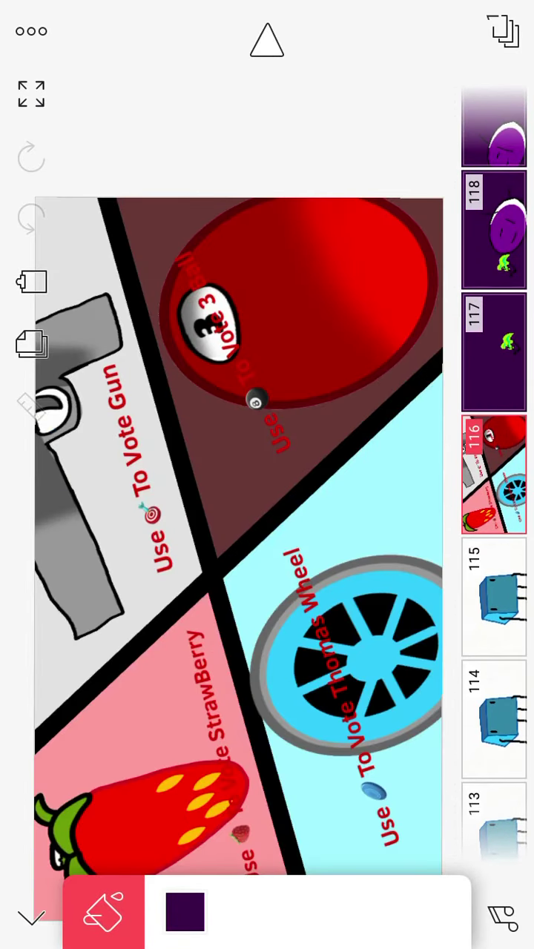
drag(238, 519, 237, 464)
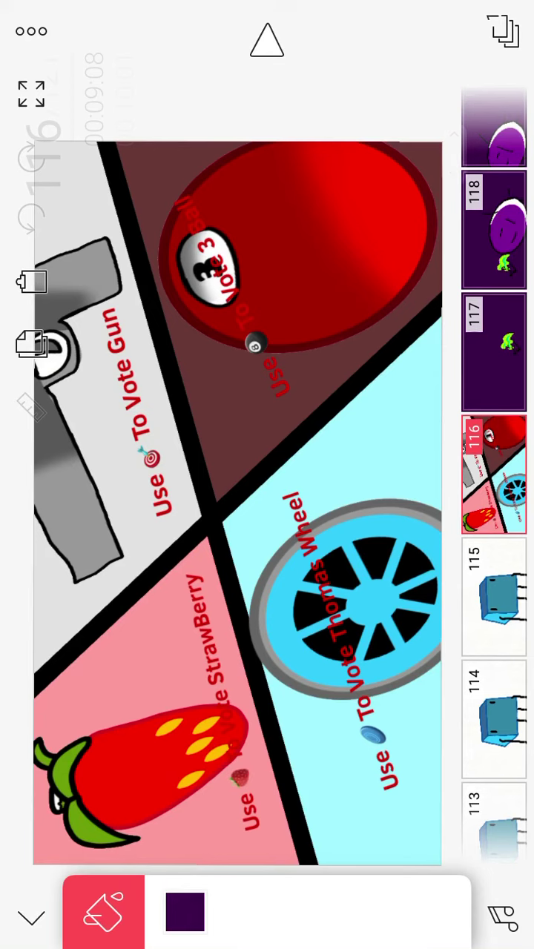
Select frame 117, the dark purple frame with the green leaf character
click(494, 352)
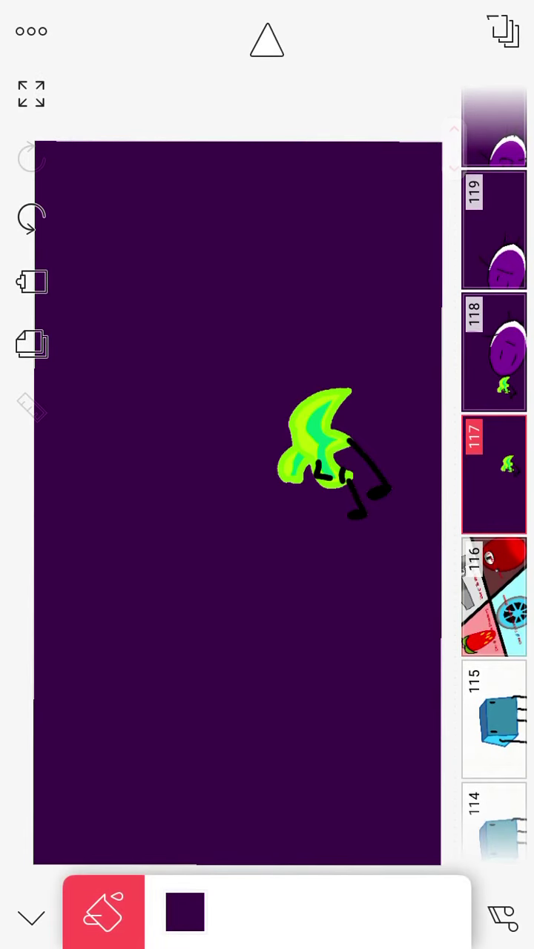